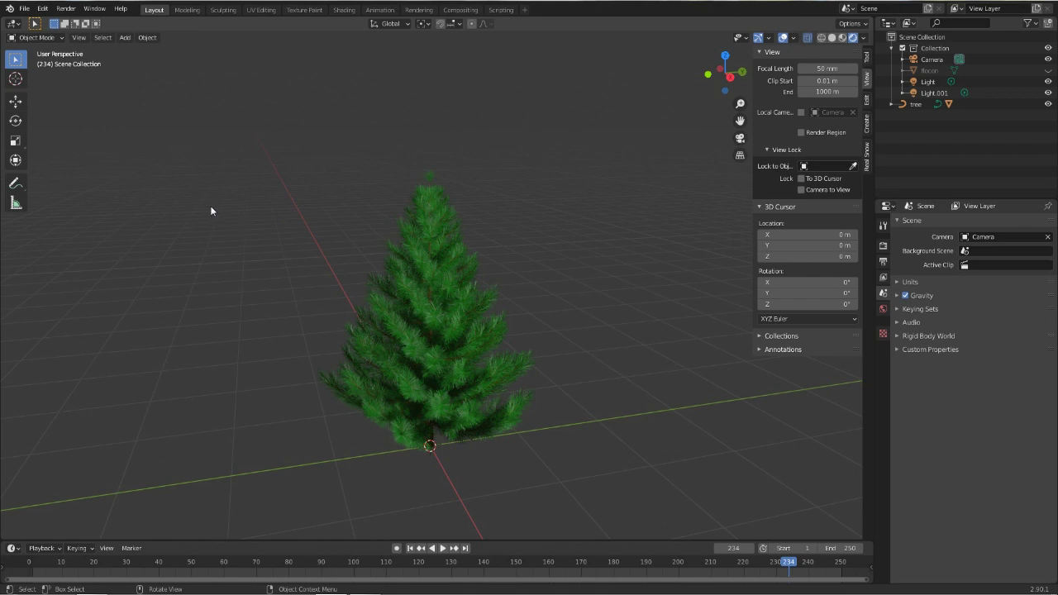
- Add a 10 m plane and raise it about 5 m above the pine tree
key(shift+a)
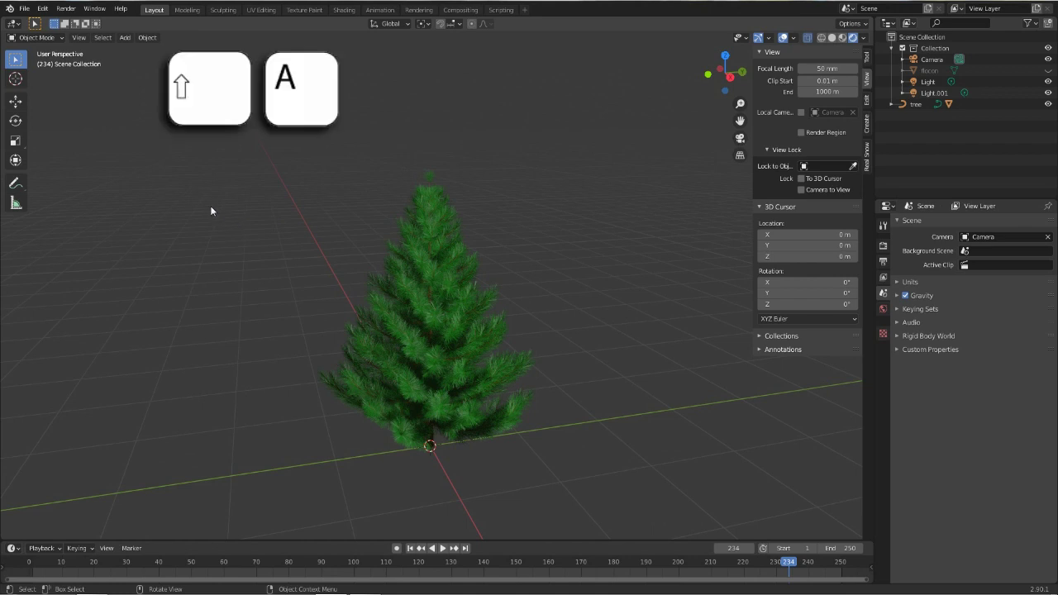
key(shift+a)
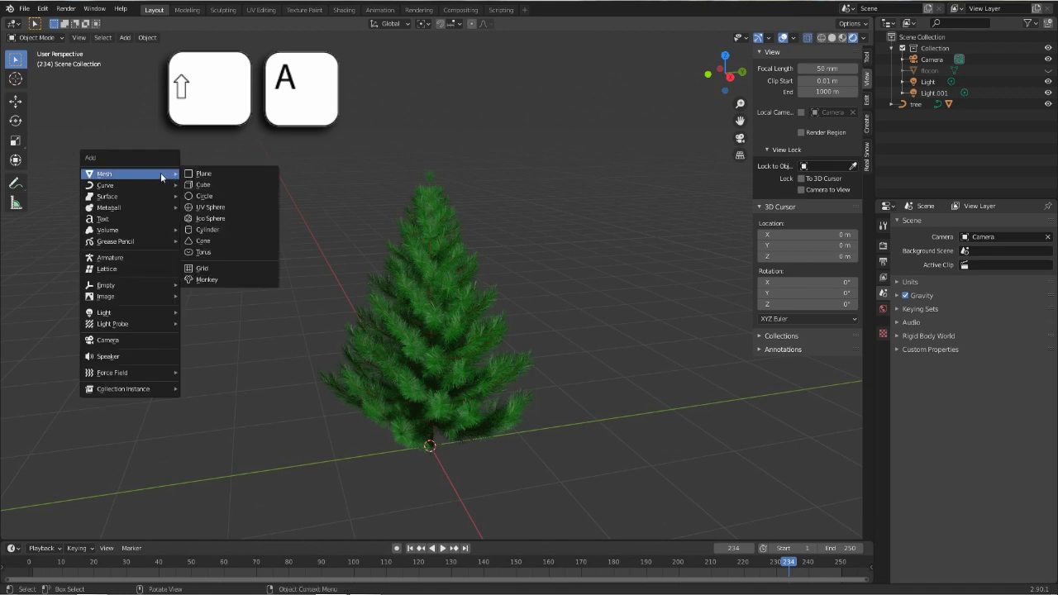
click(220, 175)
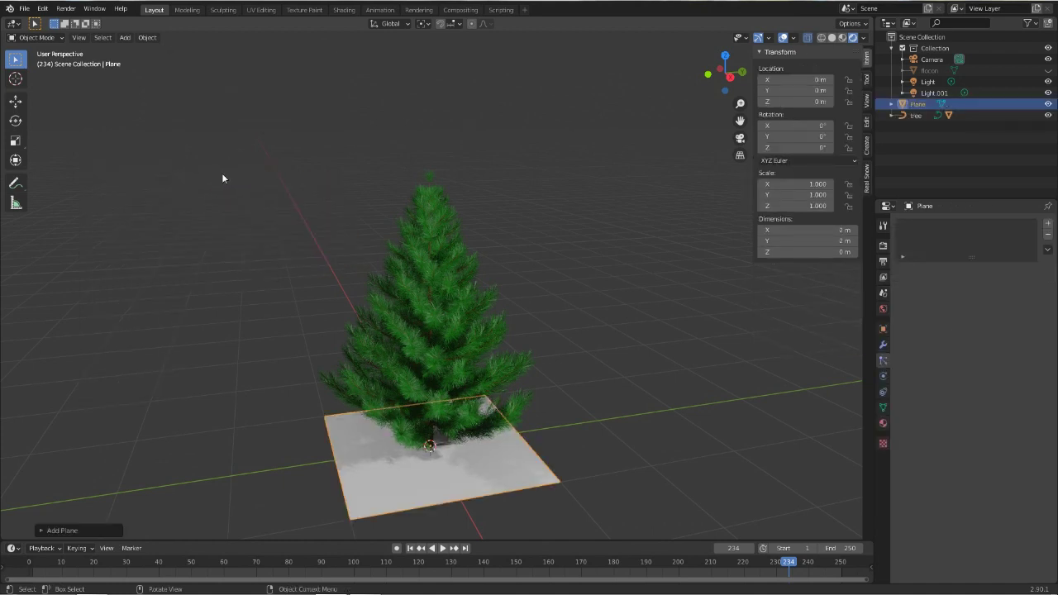
click(56, 530)
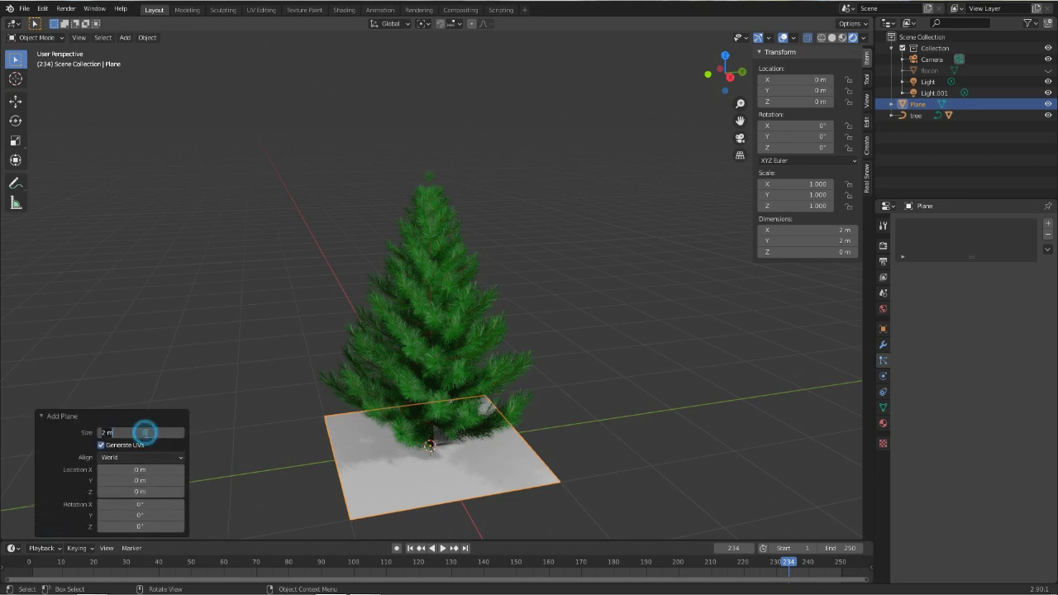
text(10)
key(Return)
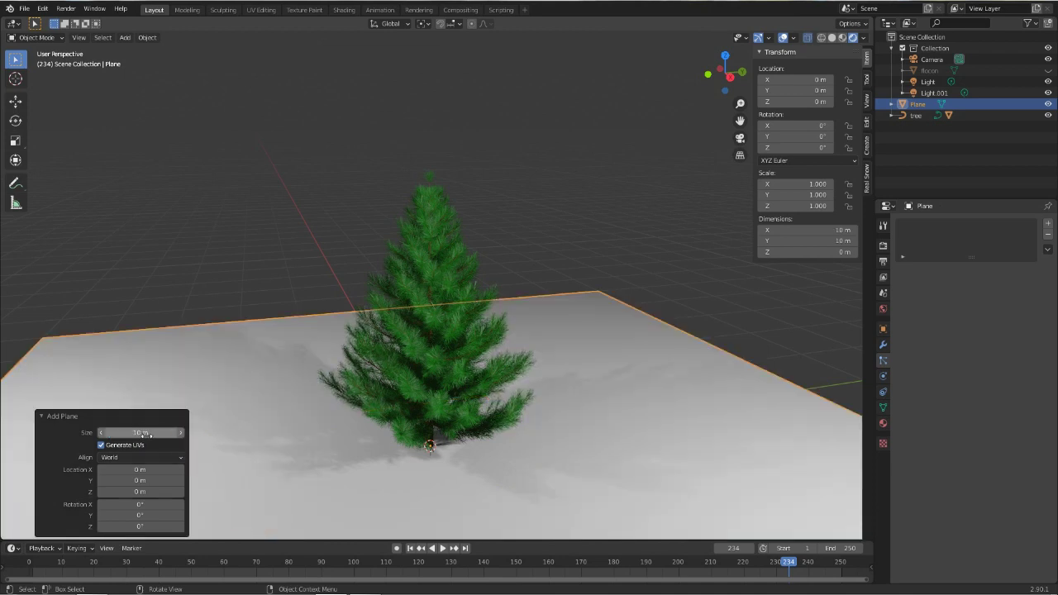
drag(138, 493, 215, 493)
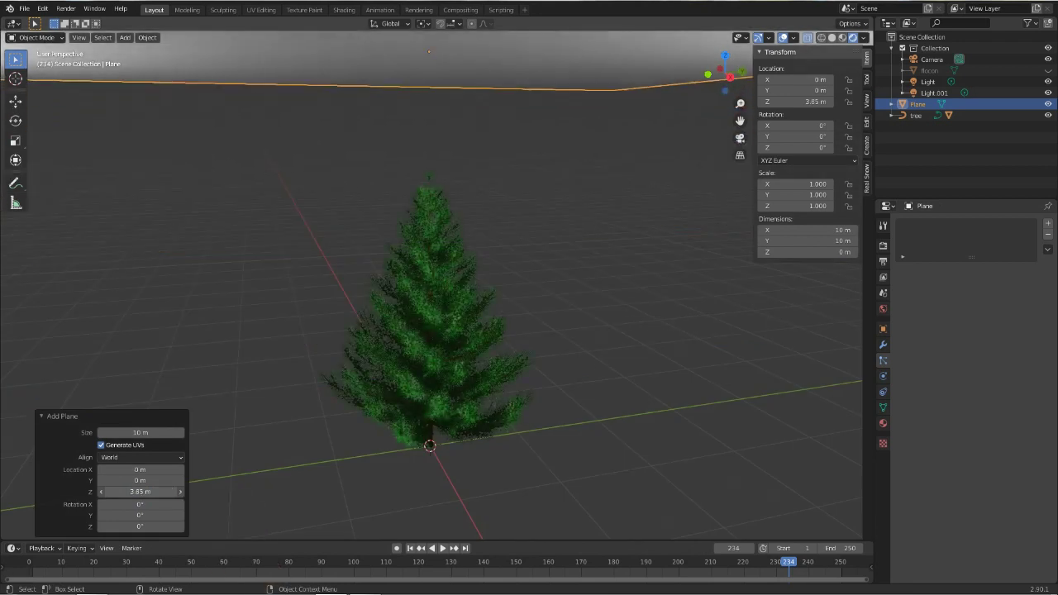
drag(138, 493, 139, 498)
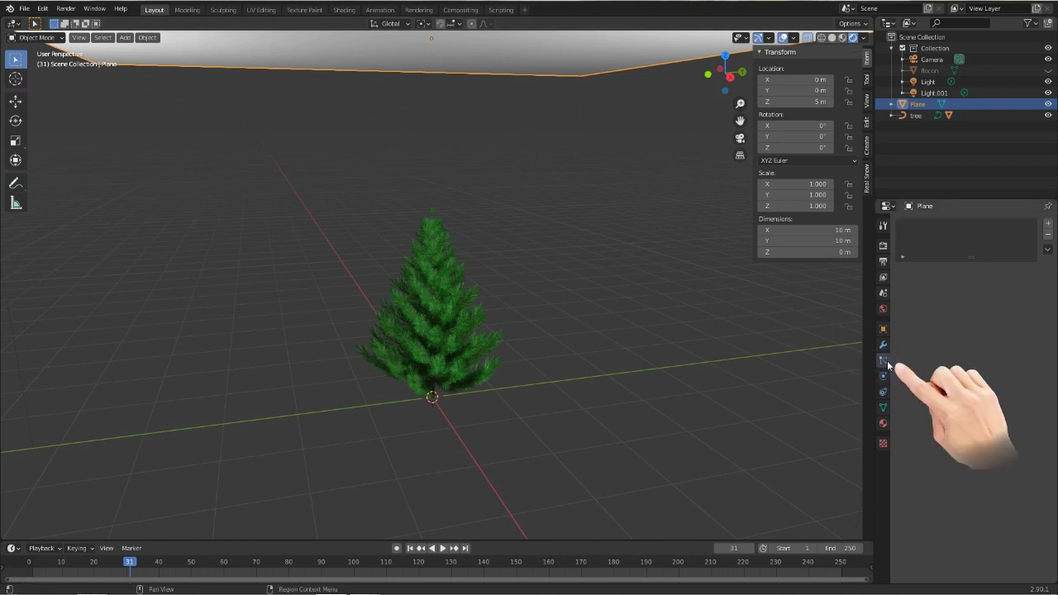
- Add a particle system to the plane and rewind to the first frame
click(1048, 223)
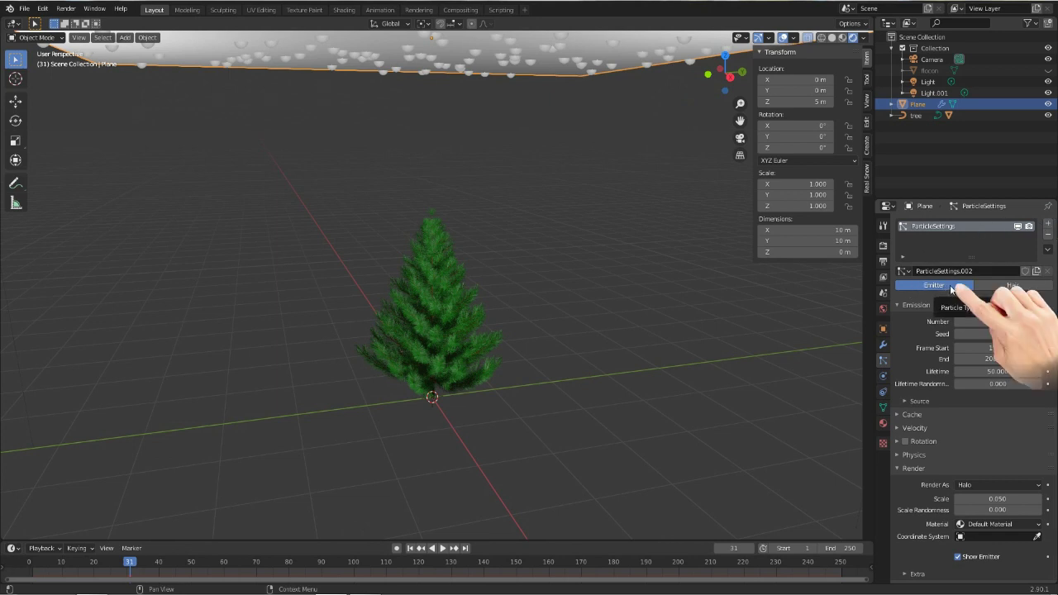
click(411, 549)
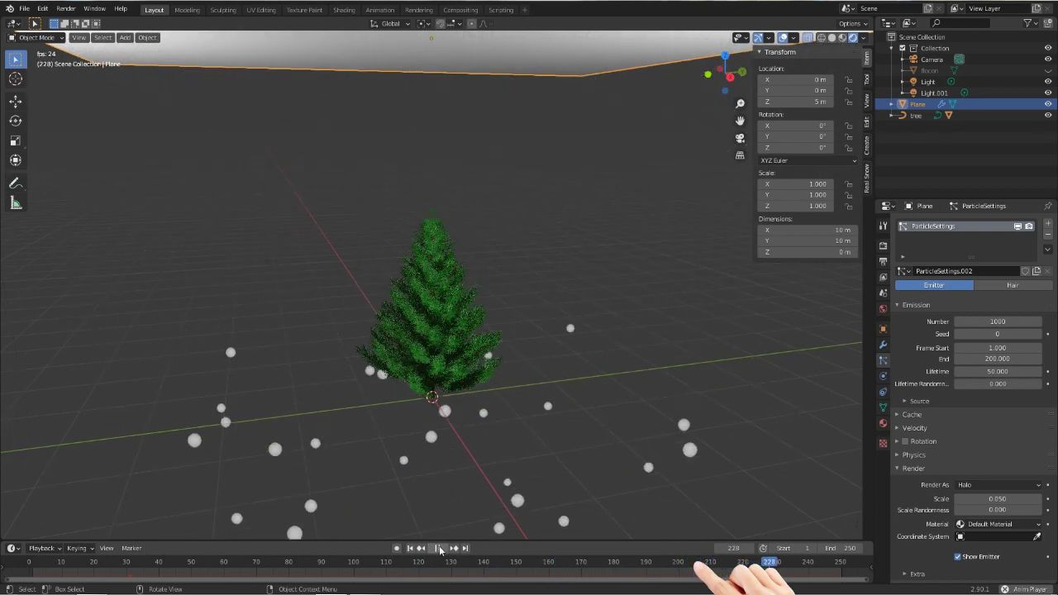
key(Escape)
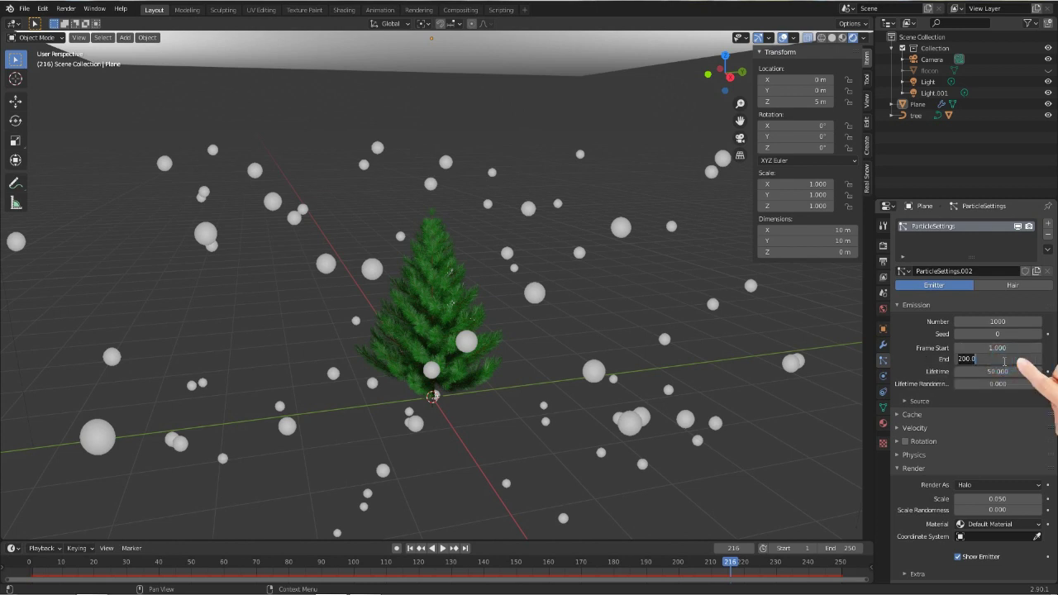
- Set particle Emission End to frame 250 and play the animation to preview
text(250)
key(Return)
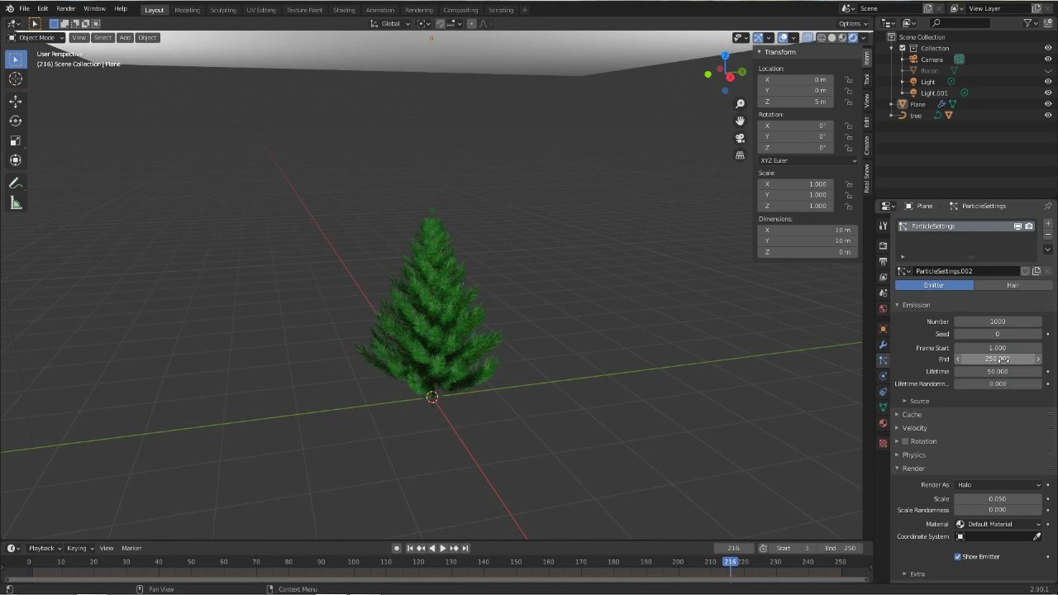
click(587, 562)
key(space)
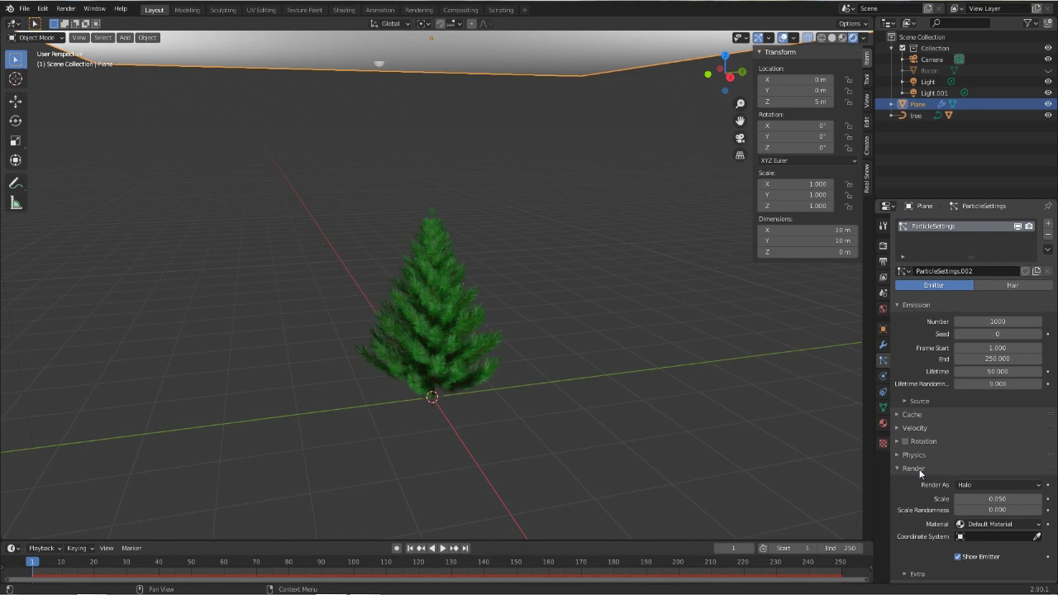
- Set the particles' Render As option to Object
scroll(920, 472, down, 2)
scroll(920, 473, down, 1)
scroll(920, 472, down, 1)
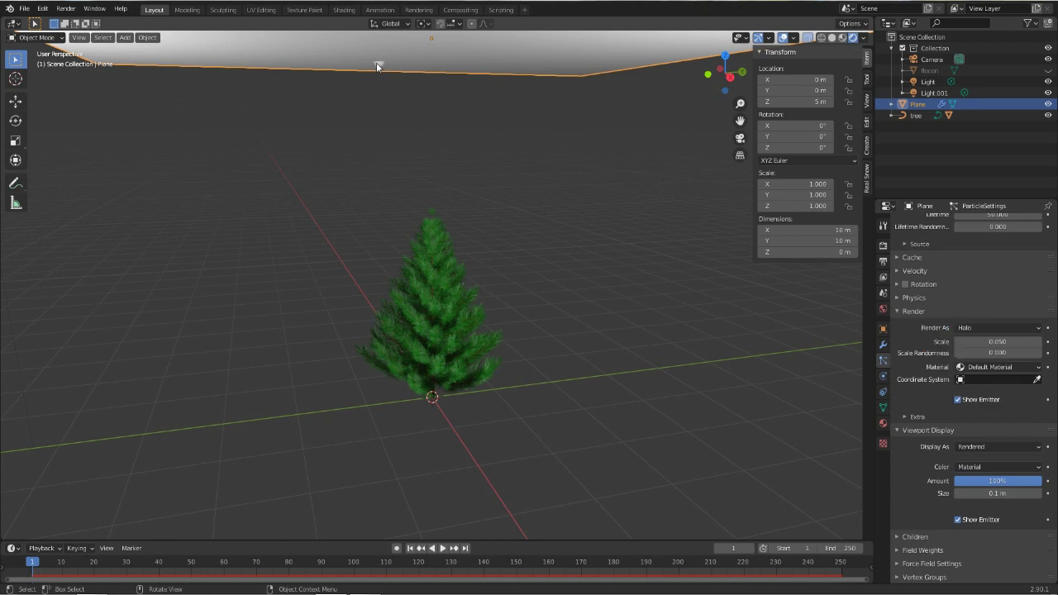
click(995, 328)
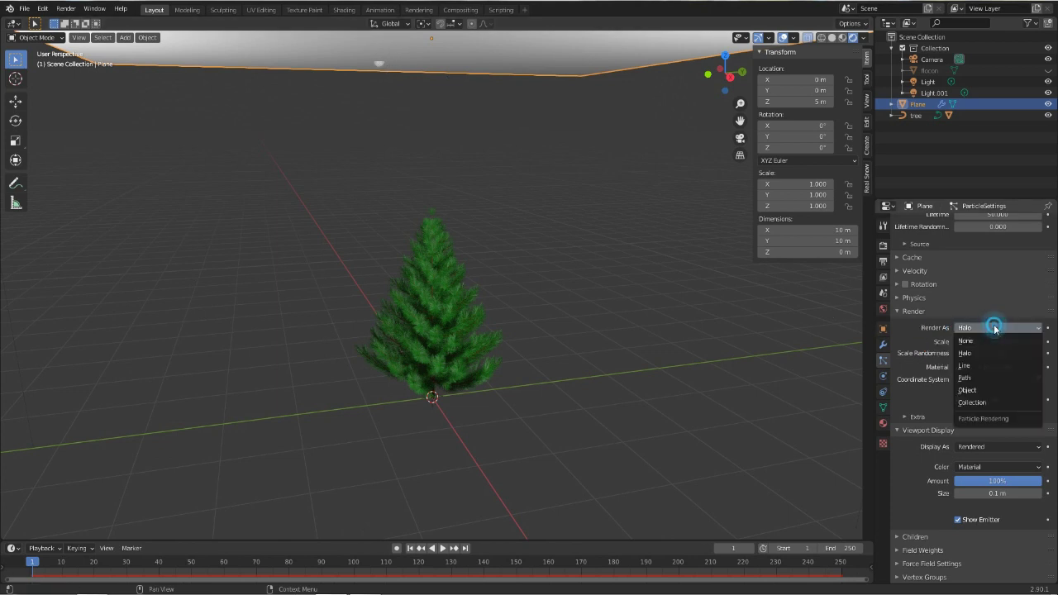
click(976, 392)
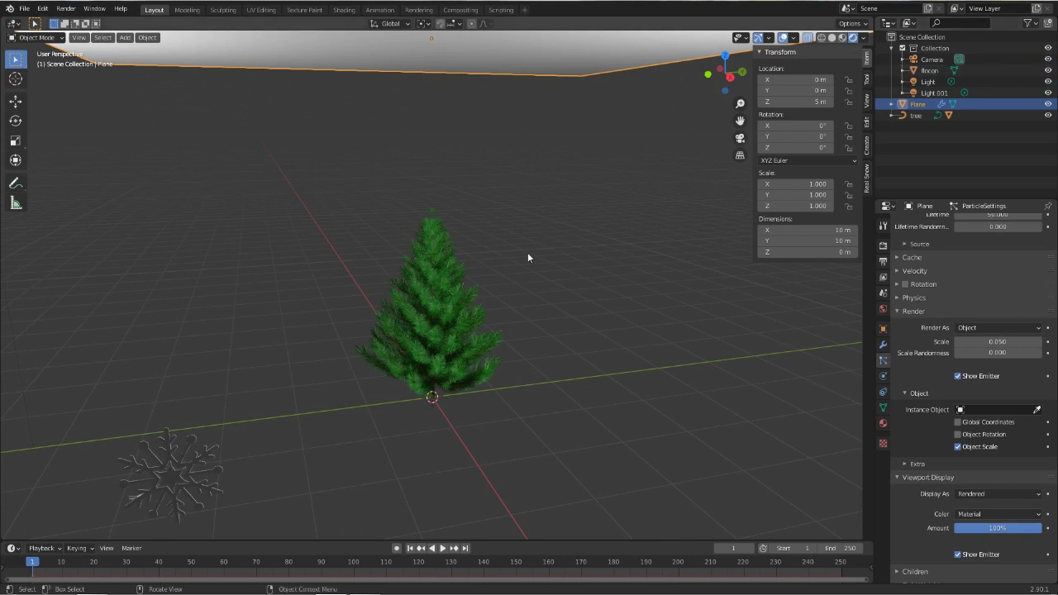
- Pick the flocon snowflake as the plane's particle Instance Object
click(192, 465)
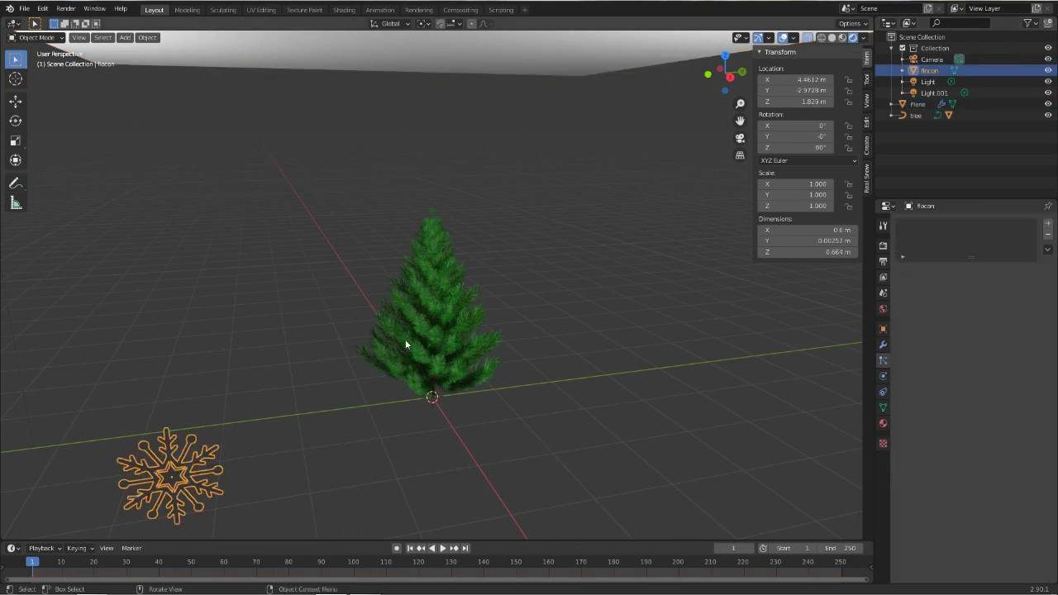
click(540, 40)
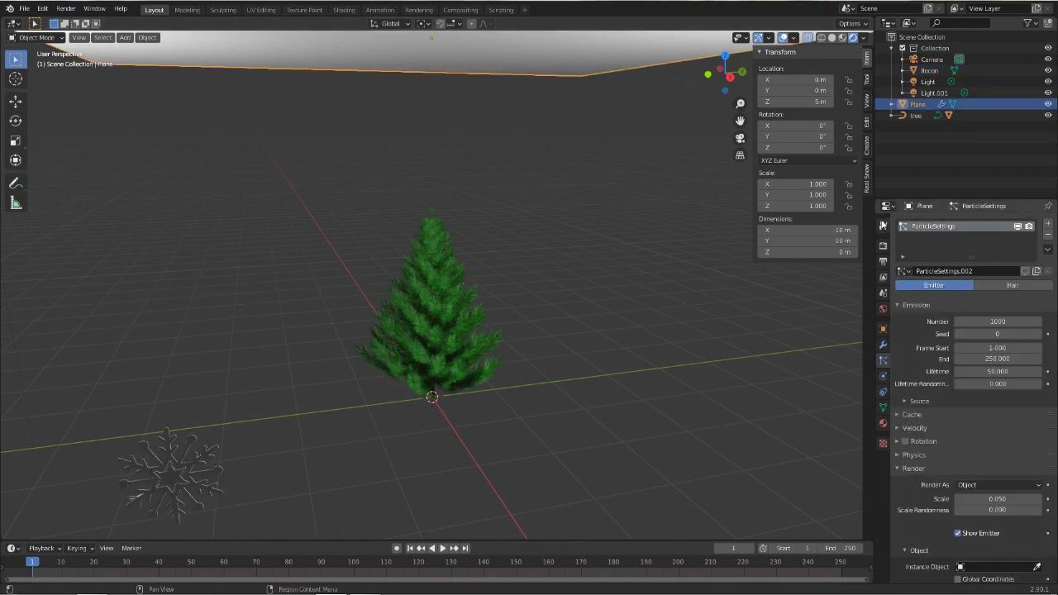
scroll(977, 418, down, 3)
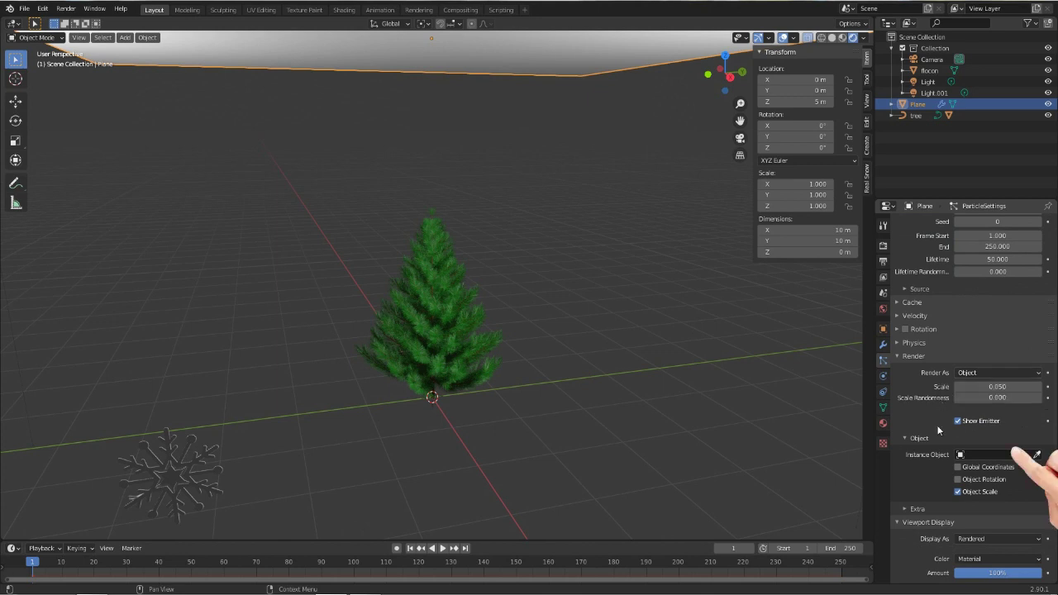
click(1015, 454)
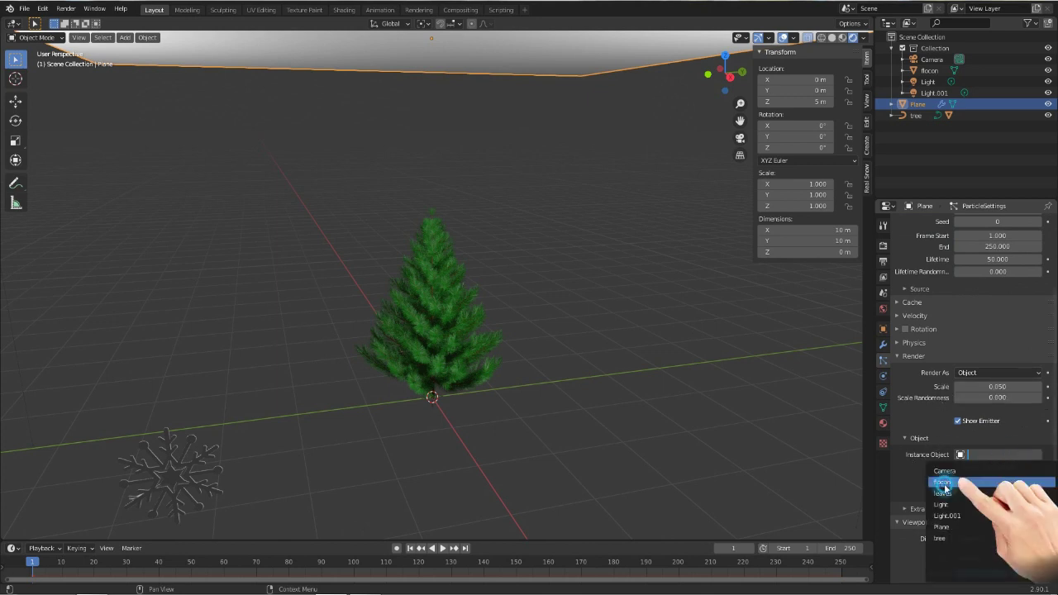
click(945, 486)
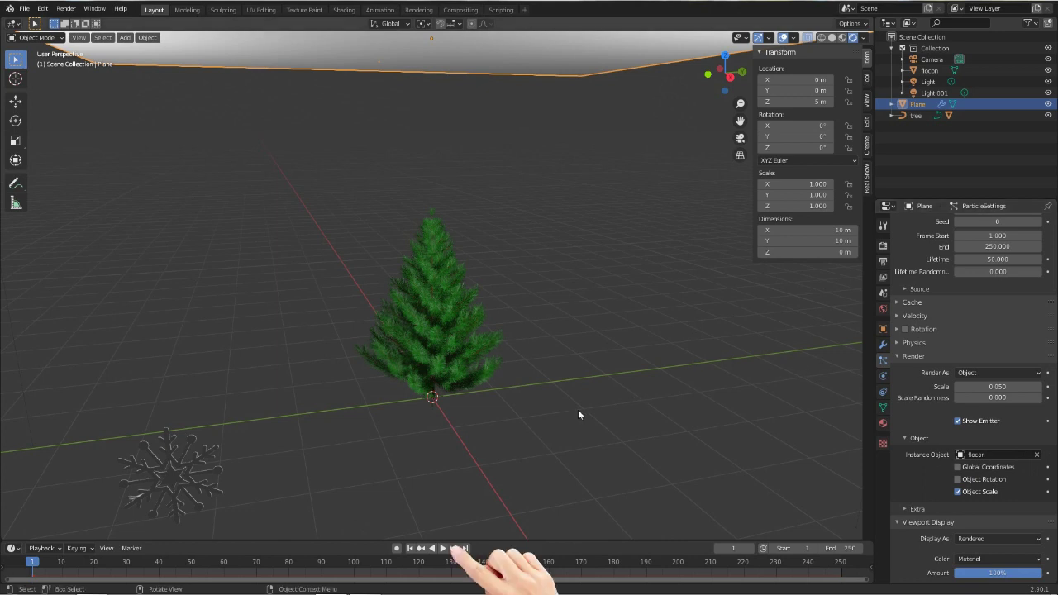
- Play the snowfall and enlarge the snowflakes to scale 0.300 with randomized sizes
click(442, 549)
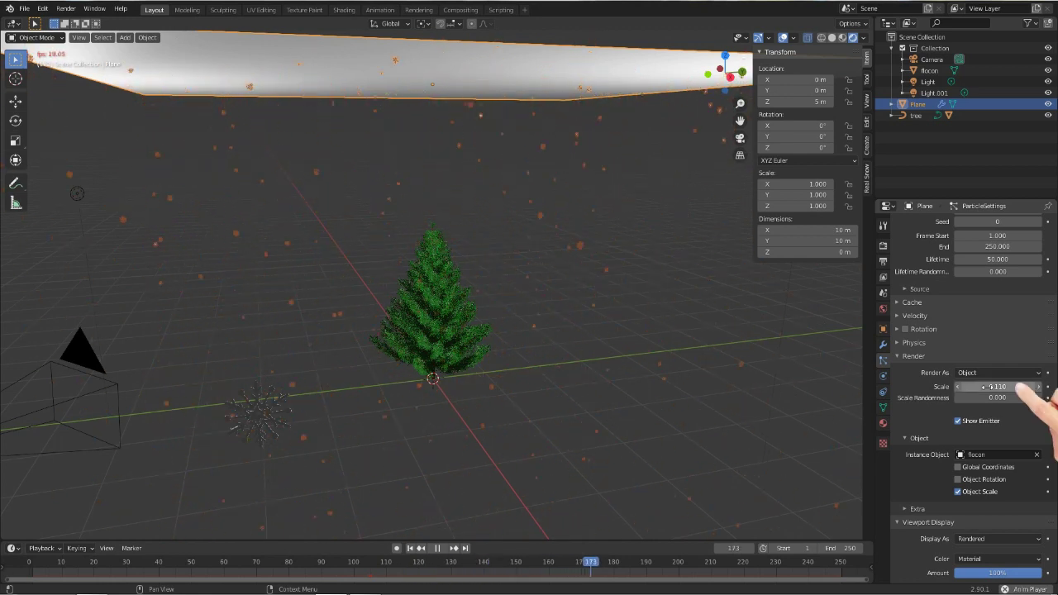
drag(986, 386, 992, 406)
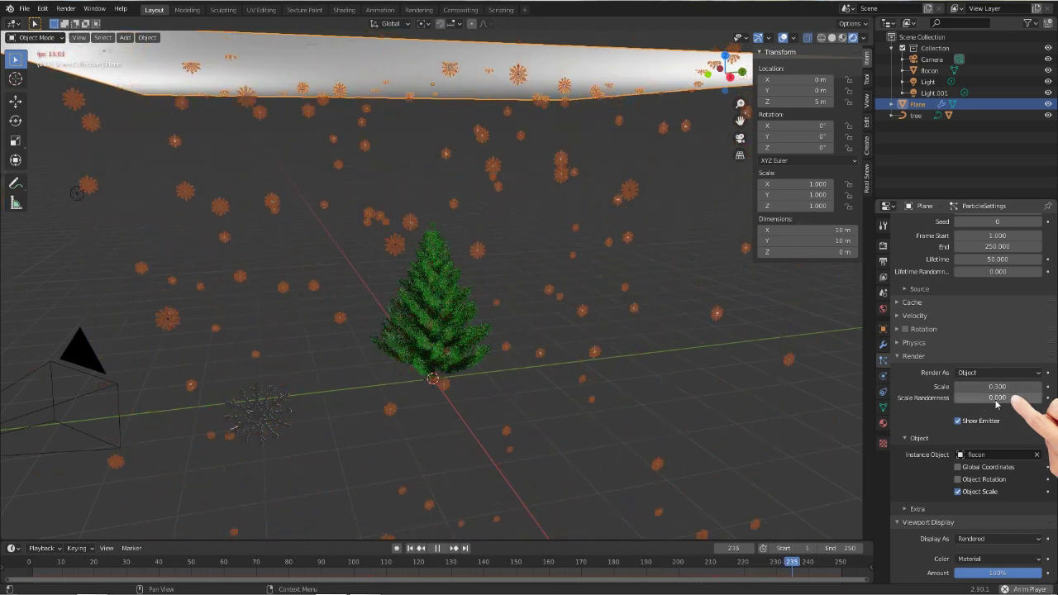
mouse_move(1014, 397)
mouse_down()
mouse_move(1029, 398)
mouse_move(1015, 398)
mouse_up()
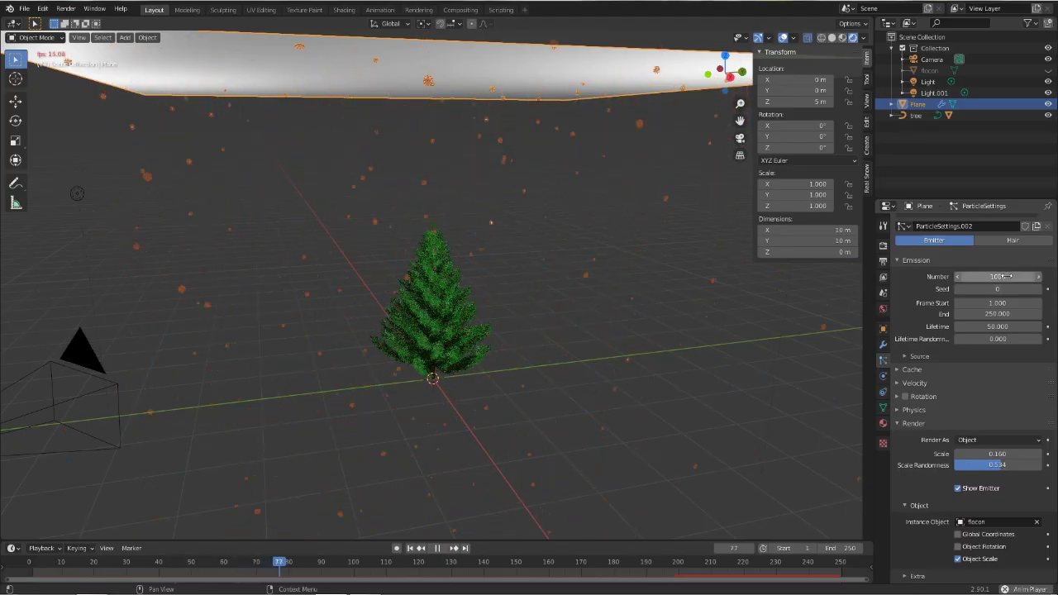
- Raise the particle count to 5000 for denser snowfall
click(1007, 277)
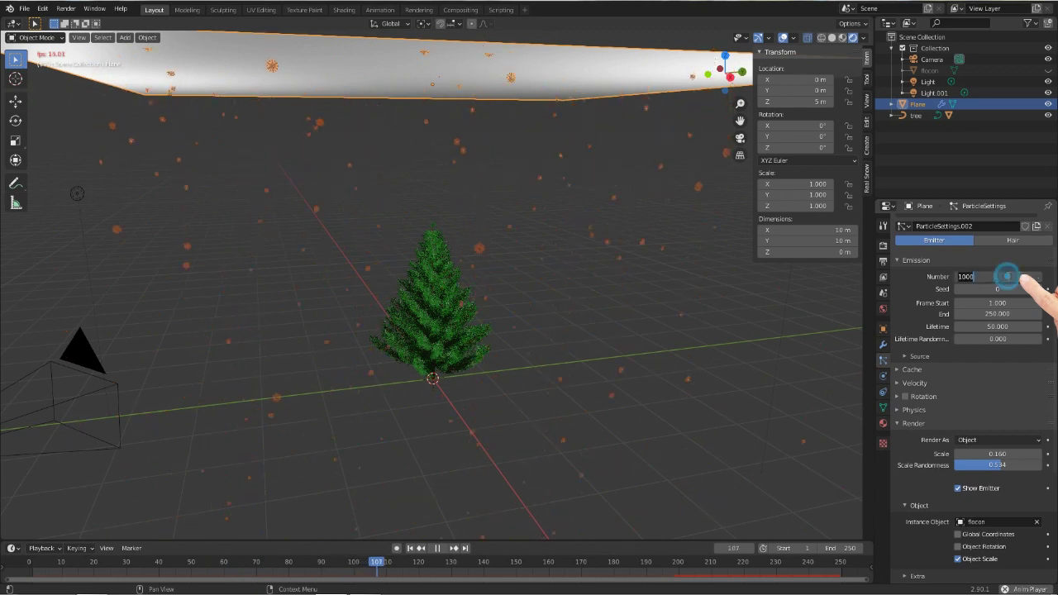
text(50)
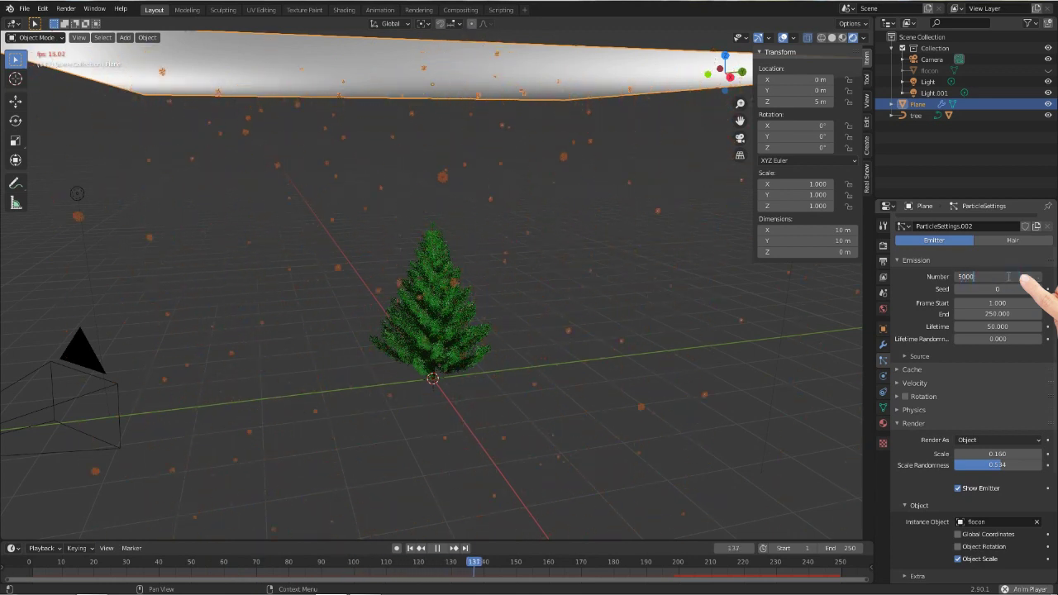
key(Return)
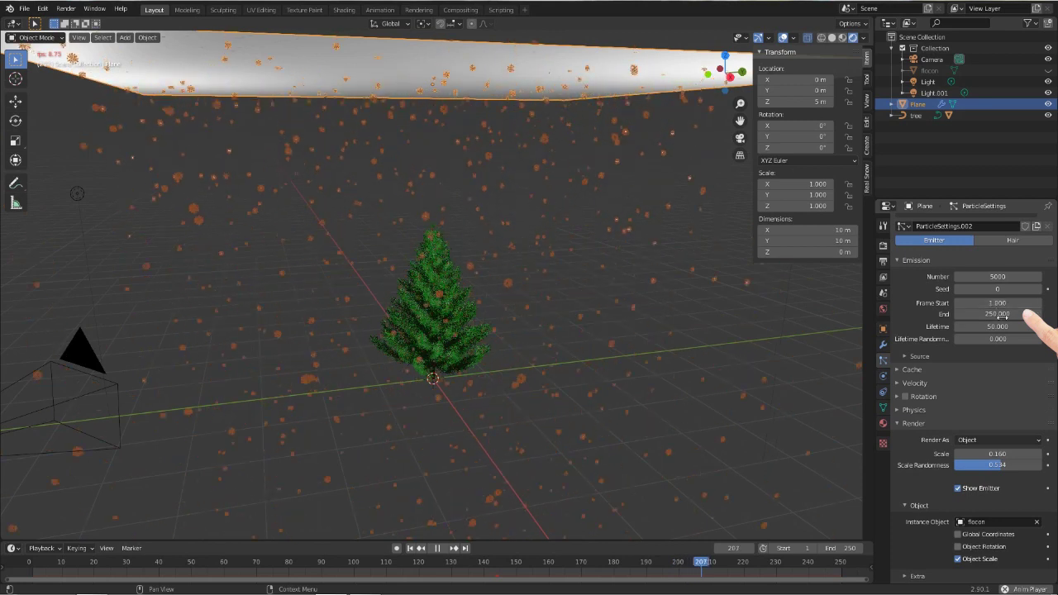
- Set particle Lifetime to 16.1 and Lifetime Randomness to about 0.969
mouse_move(996, 326)
mouse_down()
mouse_move(1025, 327)
mouse_move(991, 329)
mouse_up()
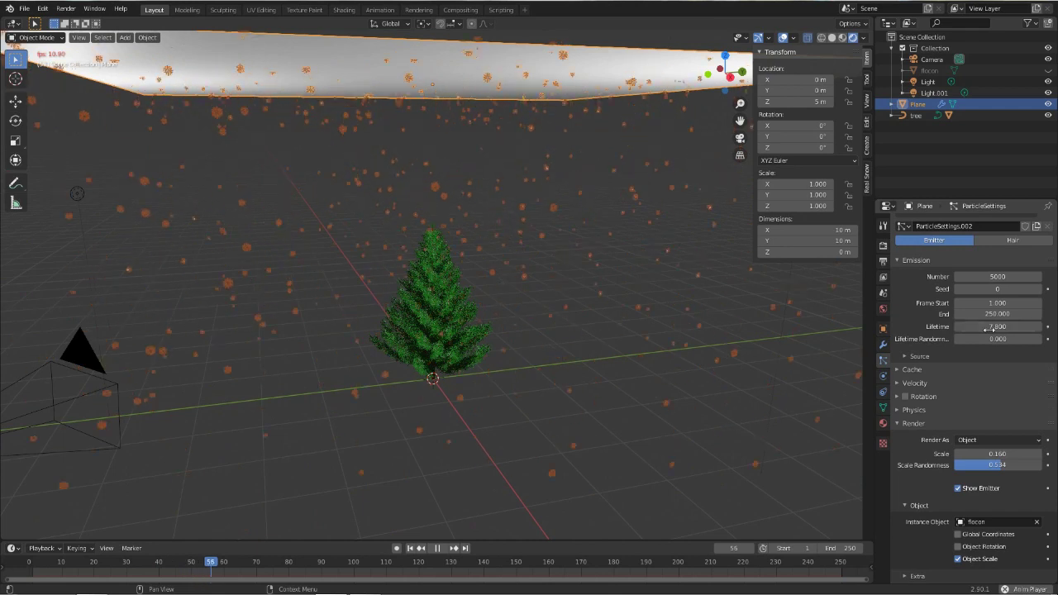
mouse_move(1000, 327)
mouse_down()
mouse_move(1019, 327)
mouse_move(1005, 327)
mouse_up()
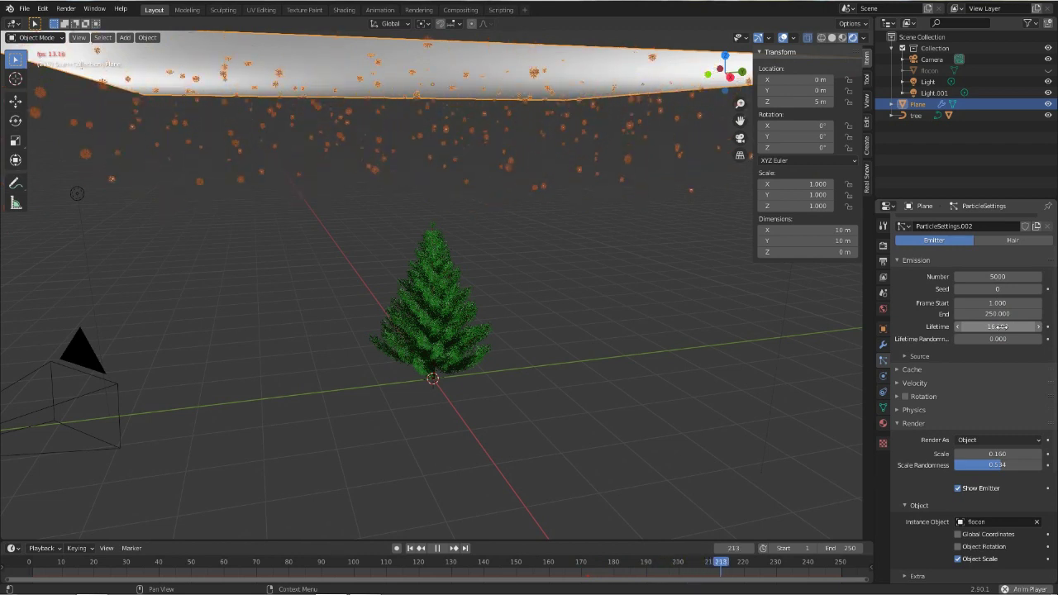
click(1000, 327)
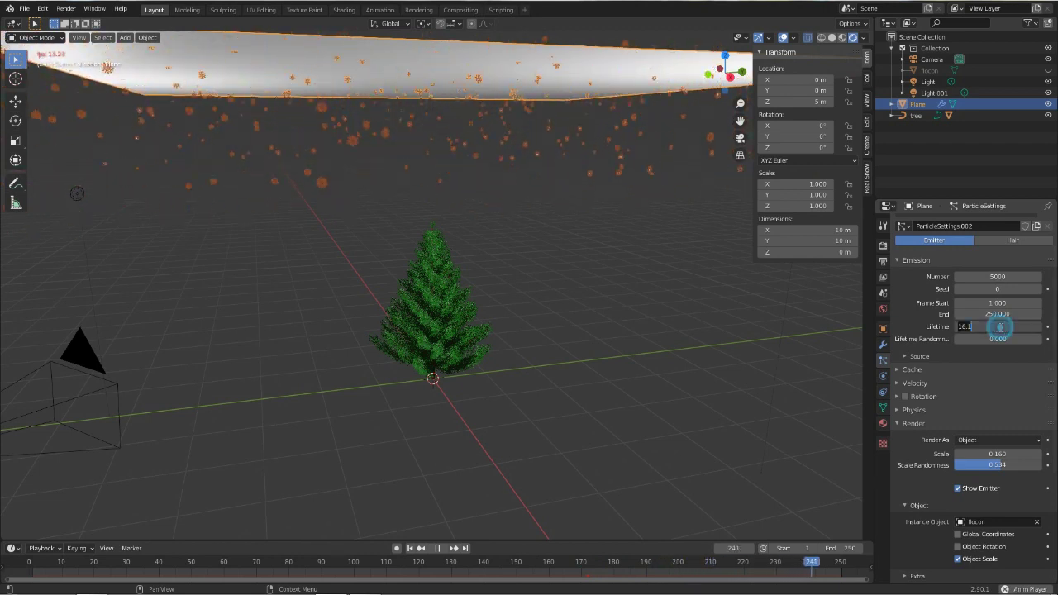
drag(974, 339, 1040, 343)
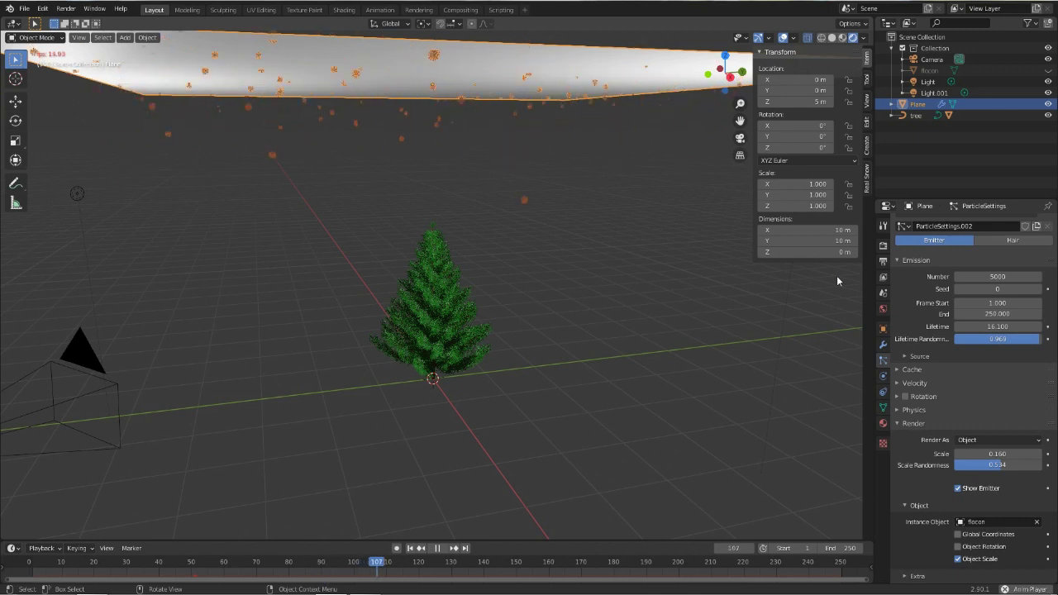
click(996, 339)
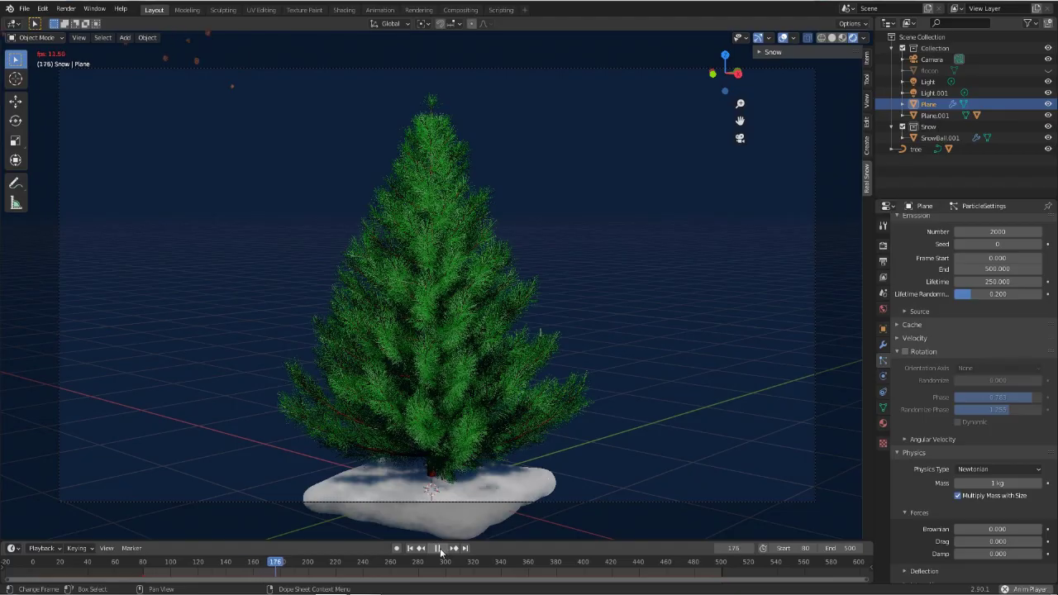
- Preview the snowfall, then enable Rotation on the snowflake particles
click(439, 549)
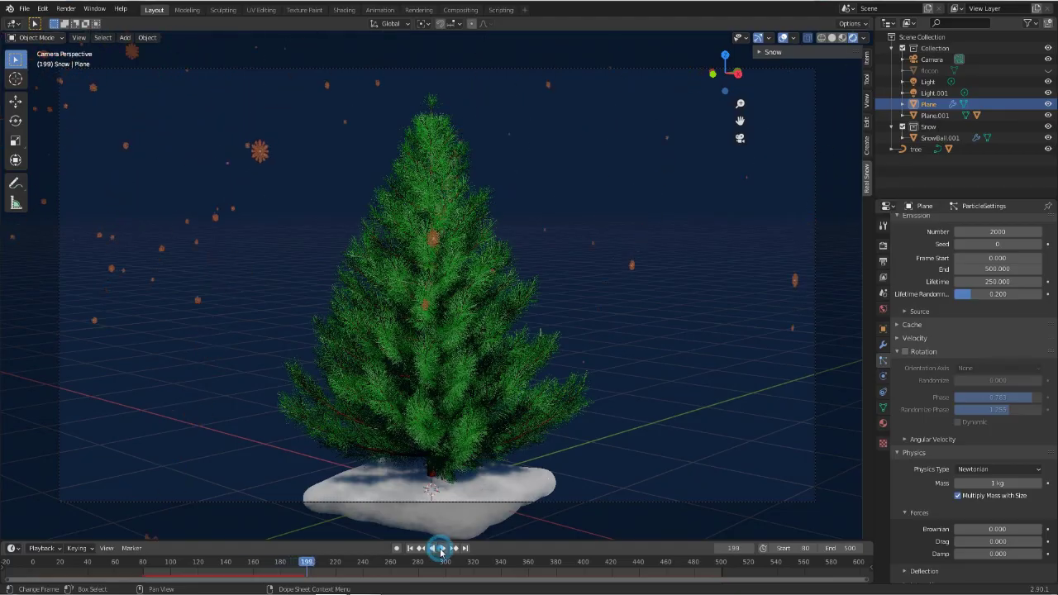
key(space)
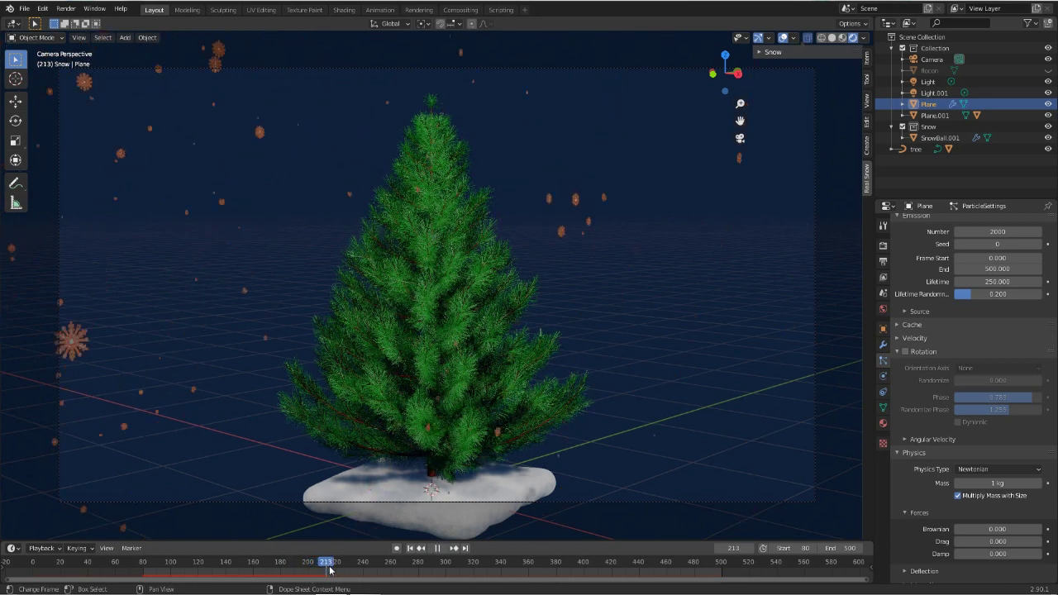
key(space)
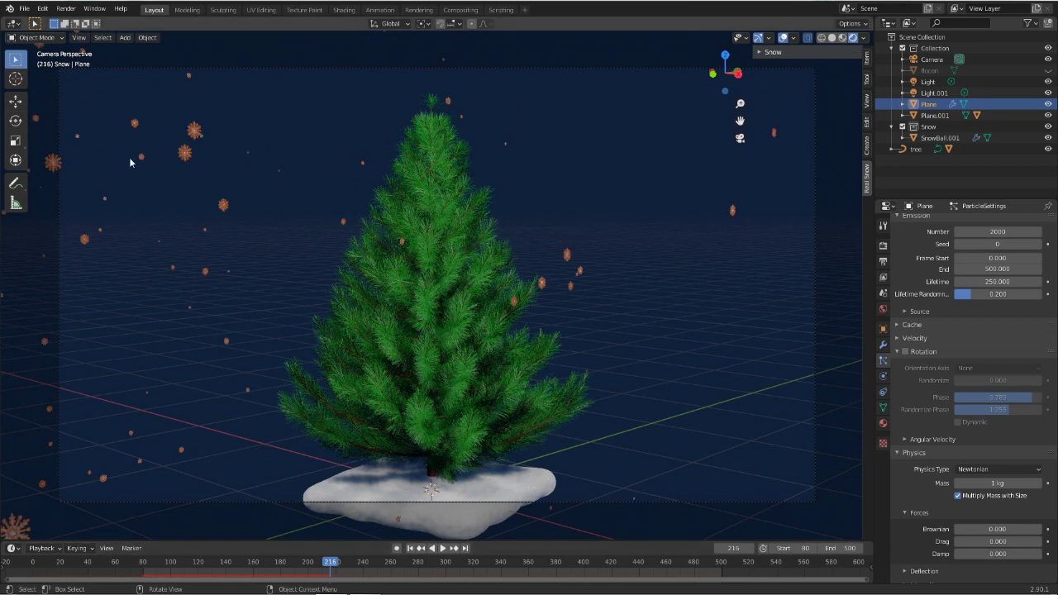
click(906, 353)
click(974, 369)
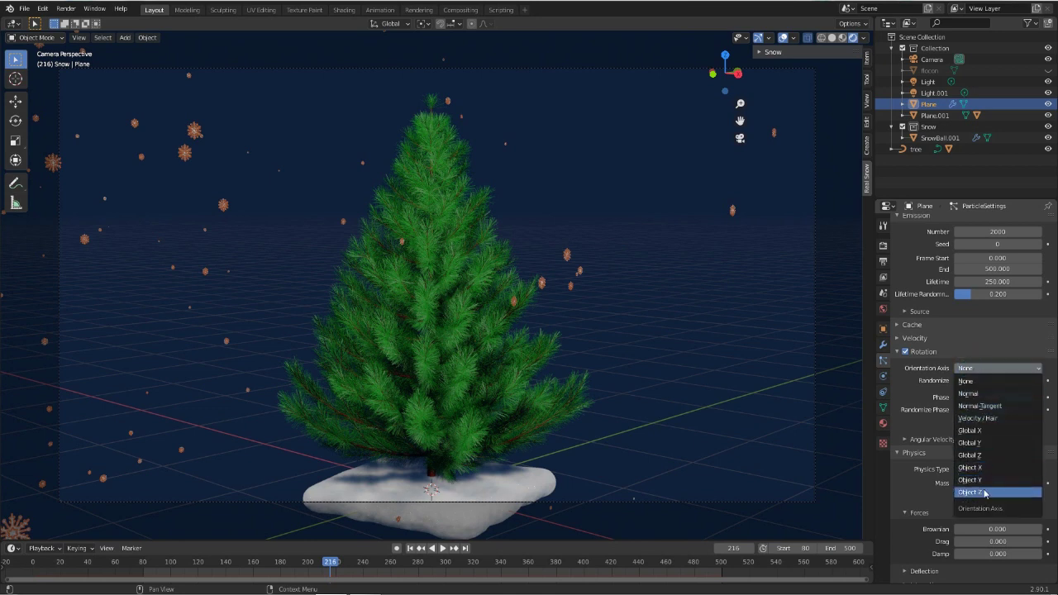
- Set the rotation Orientation Axis to Normal and preview the animation
click(979, 393)
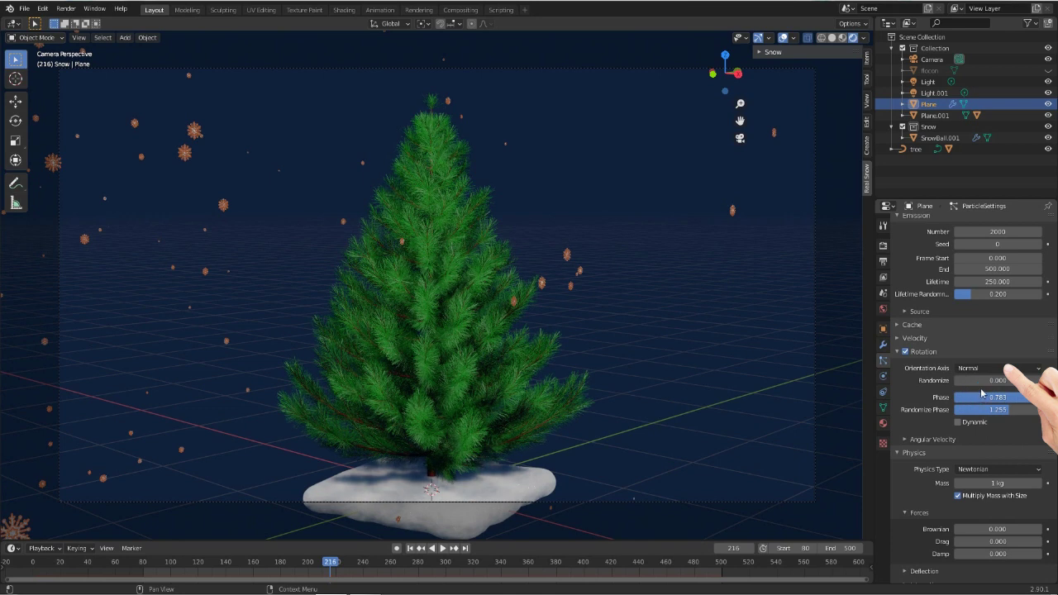
click(442, 549)
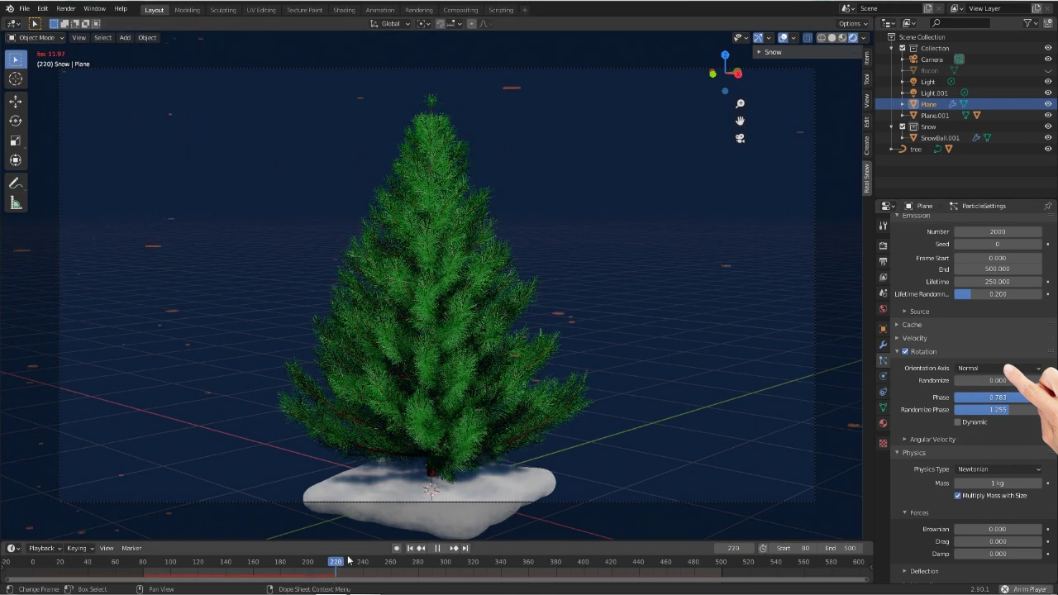
click(439, 548)
drag(384, 566, 372, 566)
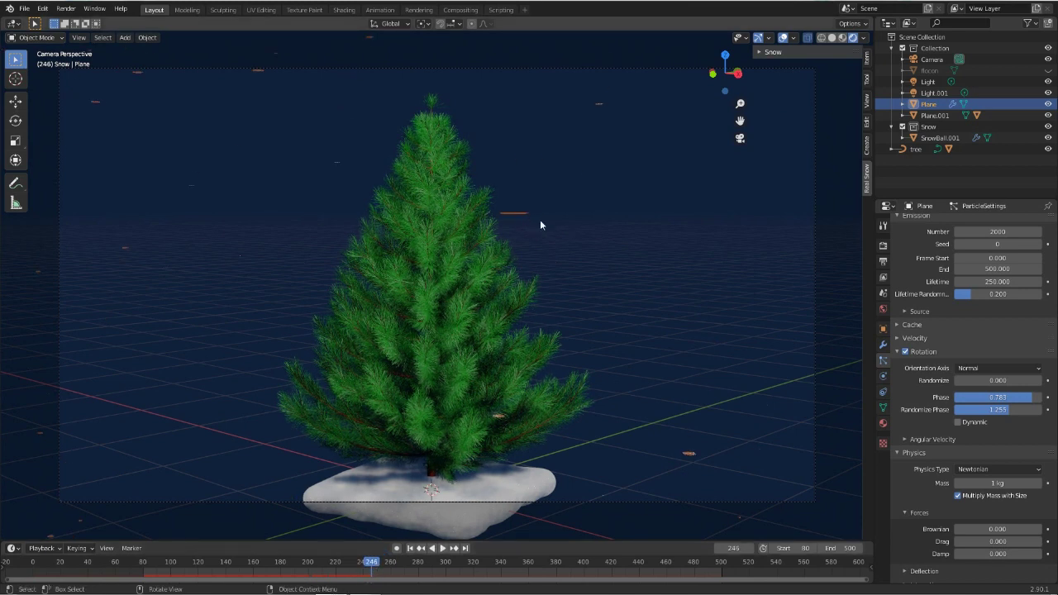
- Change the Orientation Axis to Global Y and replay to check the rotation
click(987, 368)
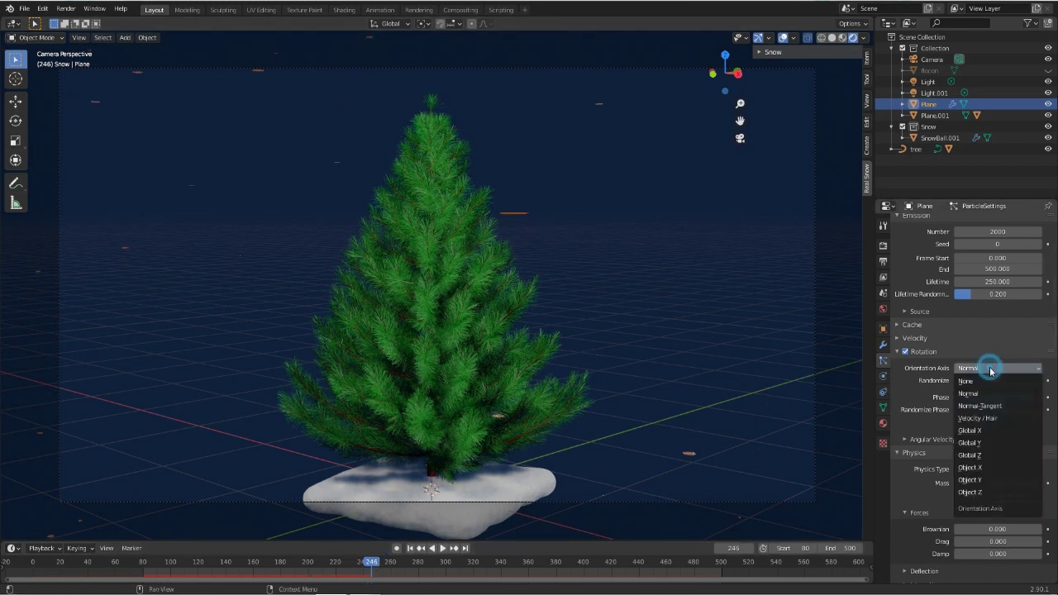
click(980, 445)
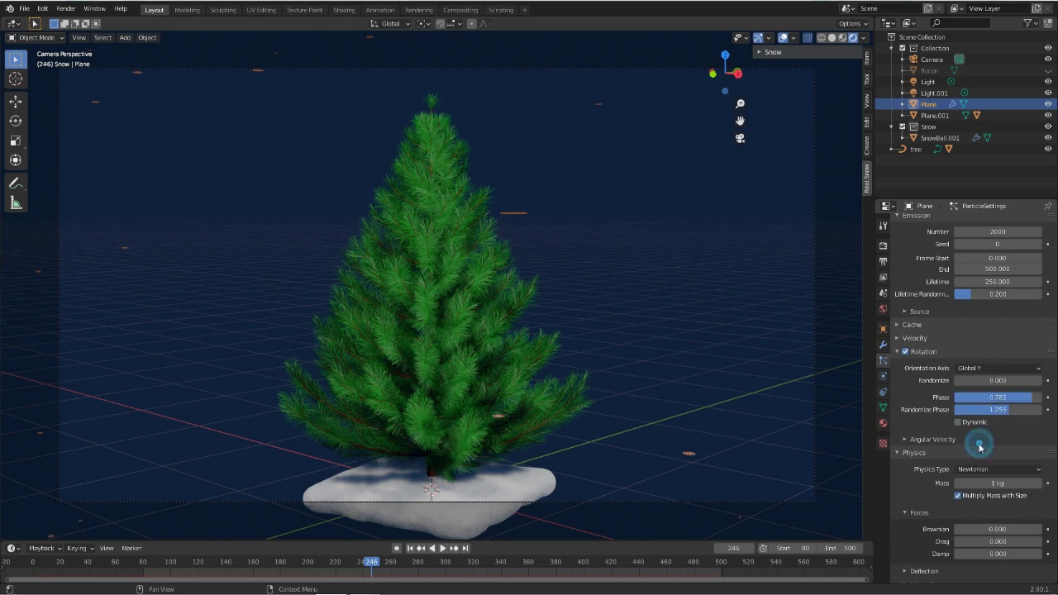
click(420, 549)
click(442, 549)
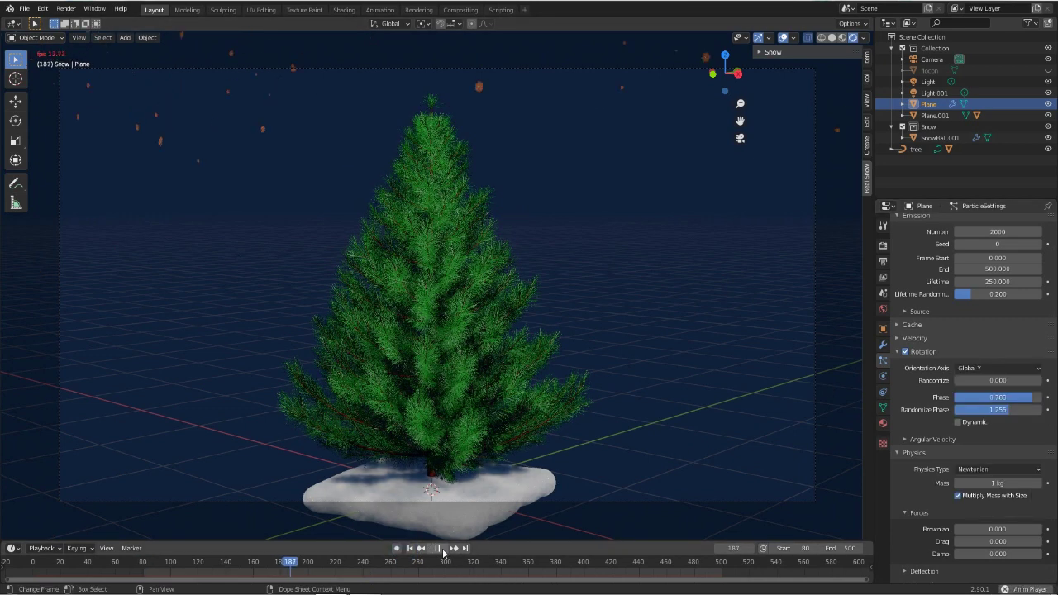
key(space)
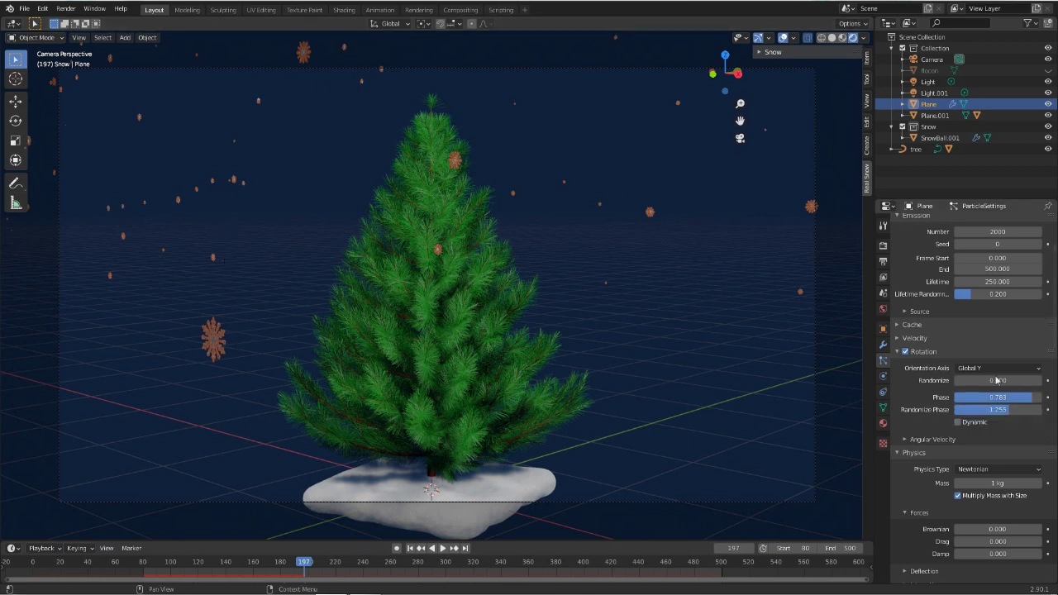
- Set Rotation Randomize to 0.348 and preview the spinning snowflakes
drag(975, 386, 988, 386)
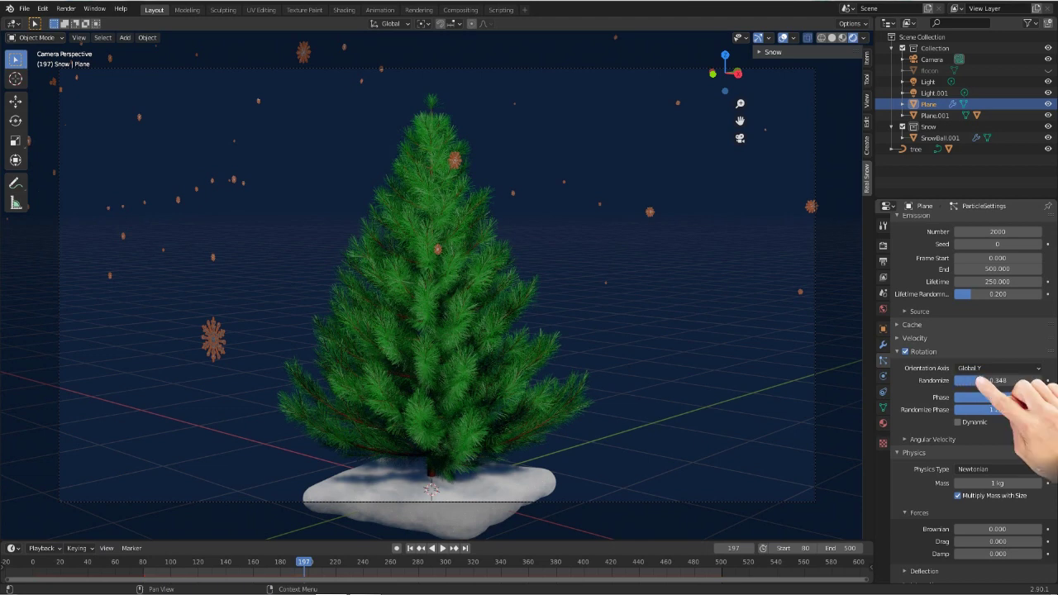
click(431, 548)
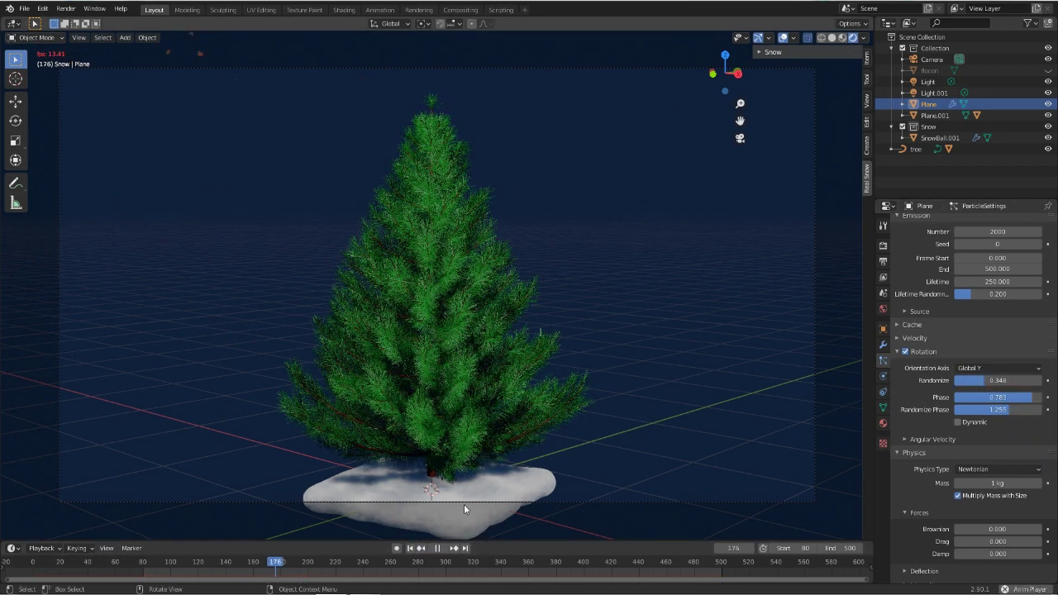
click(439, 550)
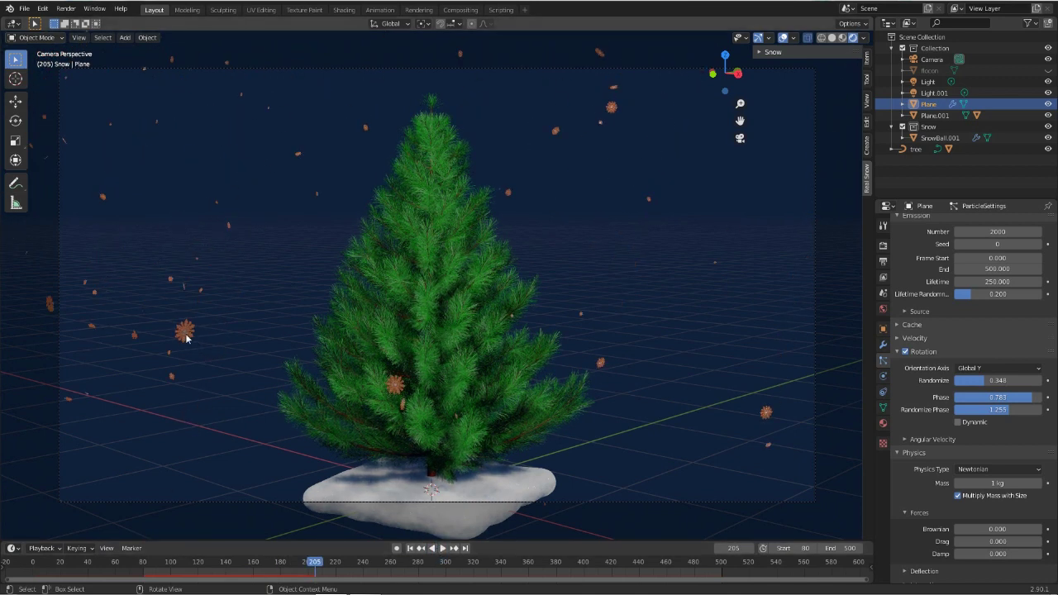
key(space)
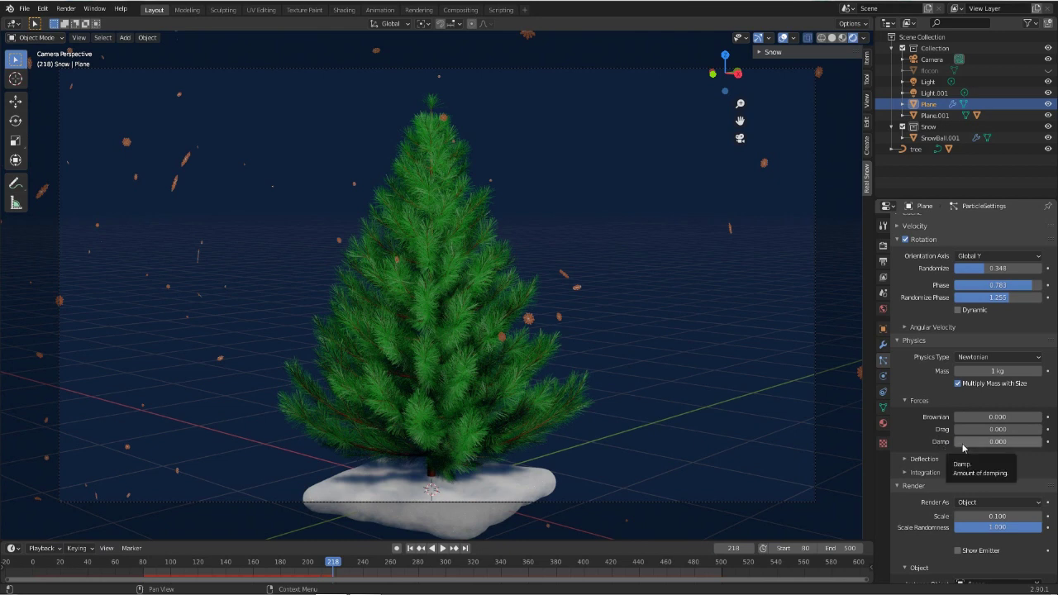
- Give the snow particles Damp about 0.087 and Brownian about 0.390 during playback
key(space)
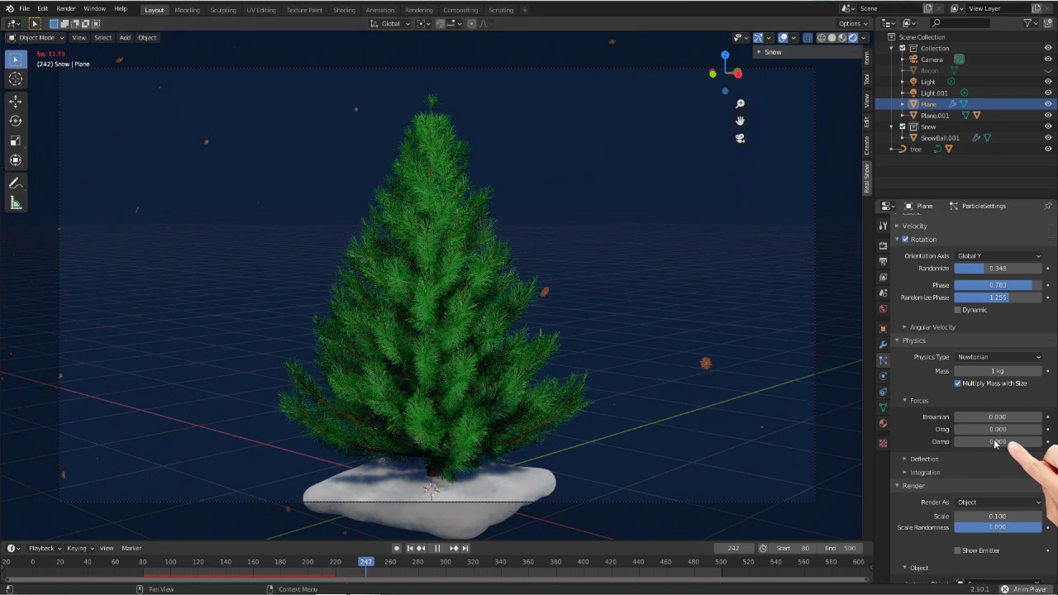
drag(967, 444, 986, 444)
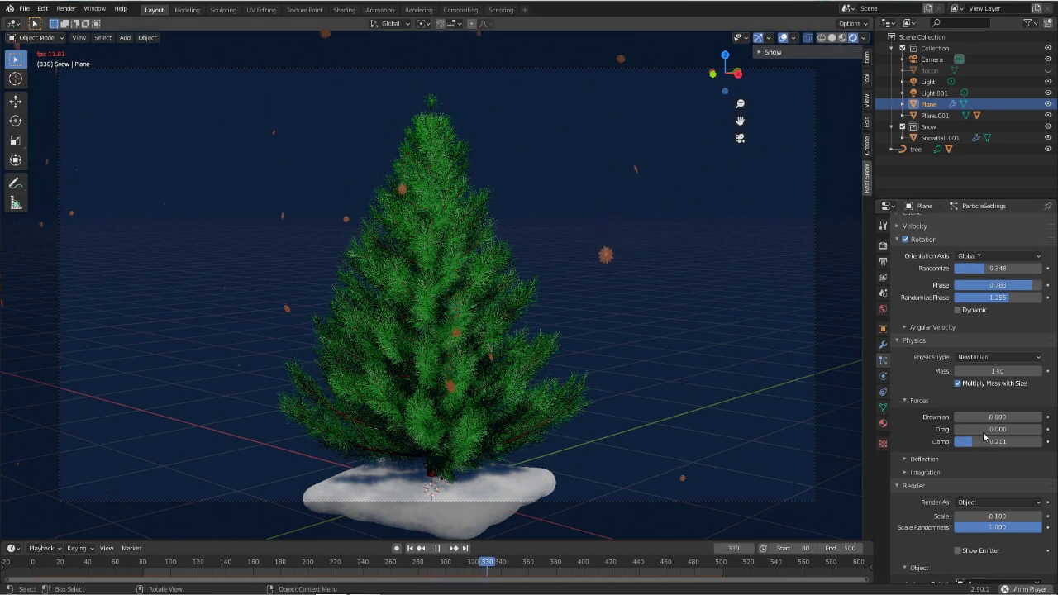
drag(975, 417, 1033, 416)
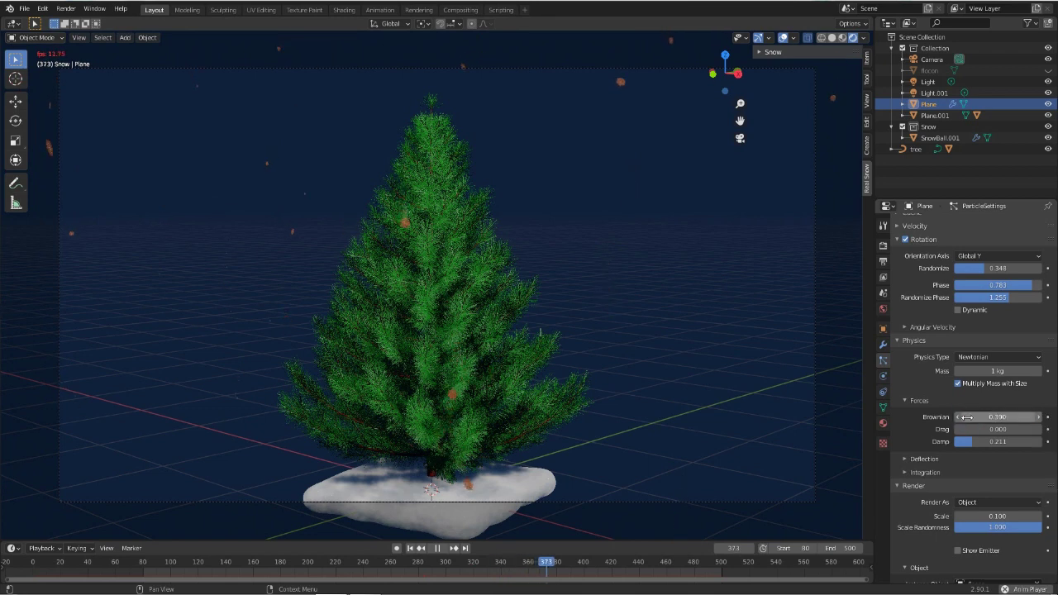
drag(968, 449, 962, 446)
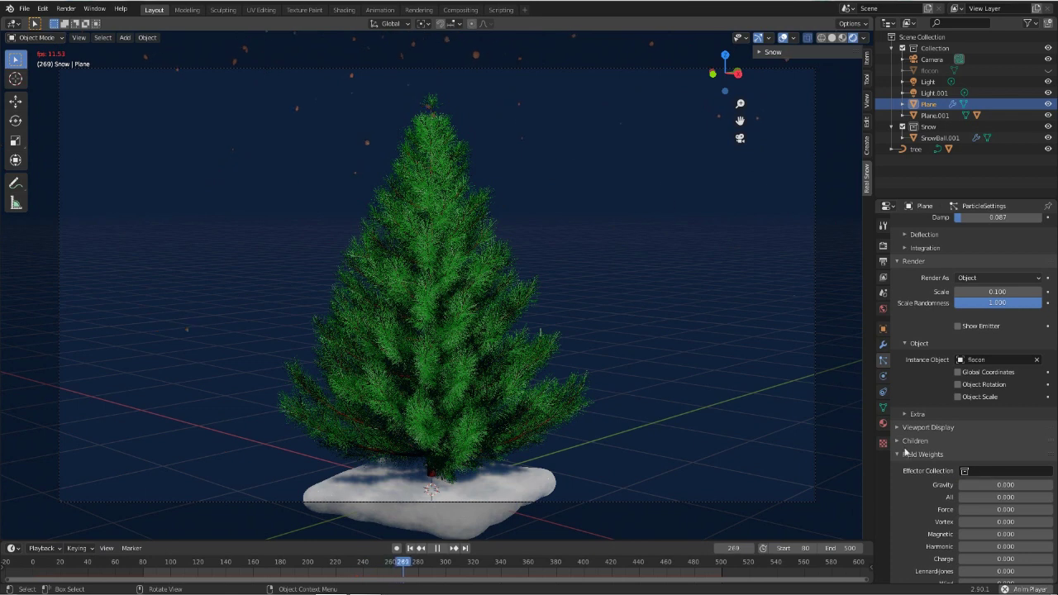
- Set the Gravity field weight on the snowflakes to 0.220
drag(992, 484, 1001, 484)
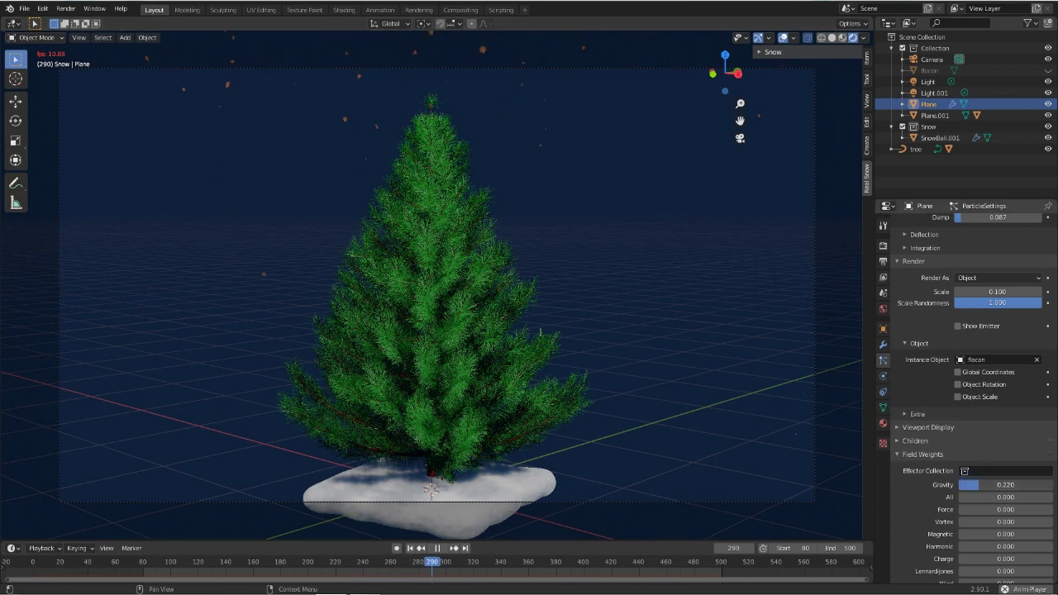